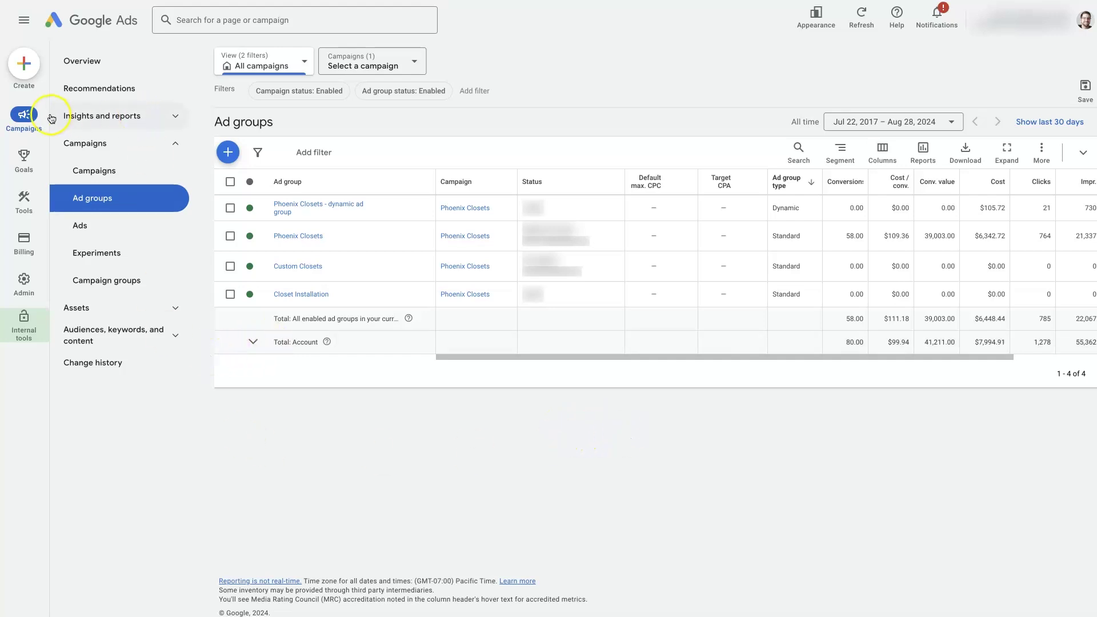
- Browse the campaign filter list and collapse and re-expand the Campaigns navigation section
{"action": "left_click", "coordinate": [362, 71]}
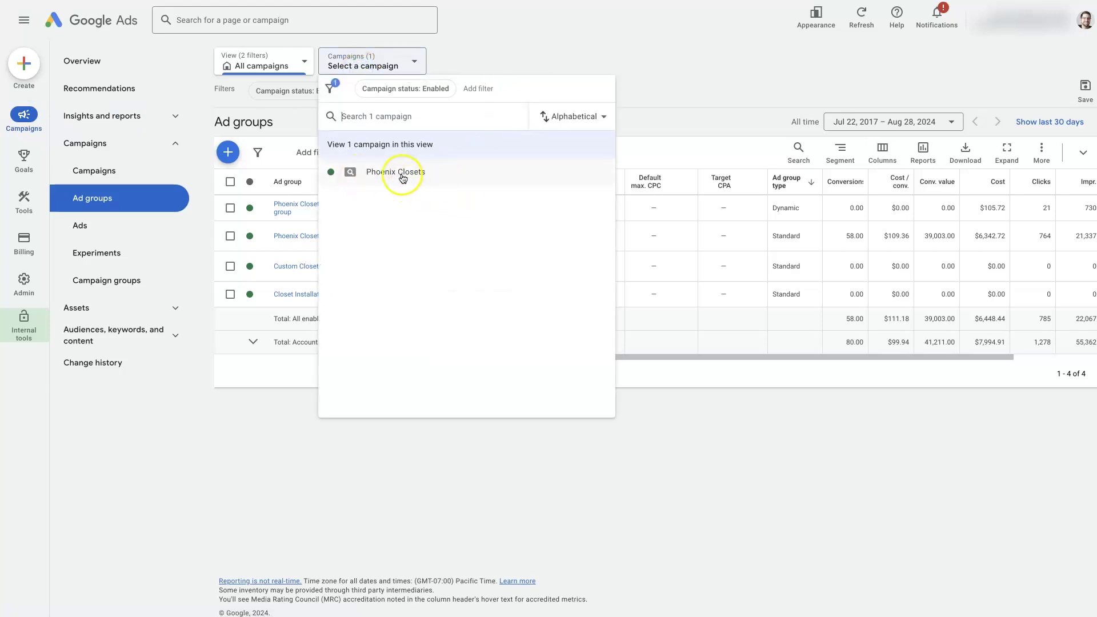
{"action": "left_click", "coordinate": [591, 42]}
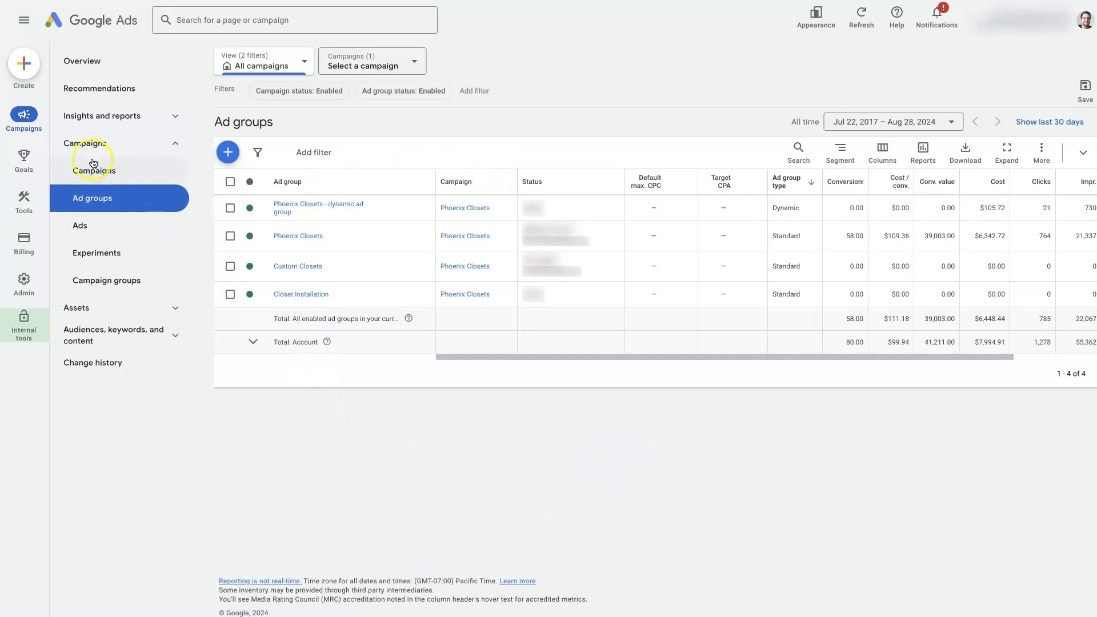
{"action": "left_click", "coordinate": [121, 144]}
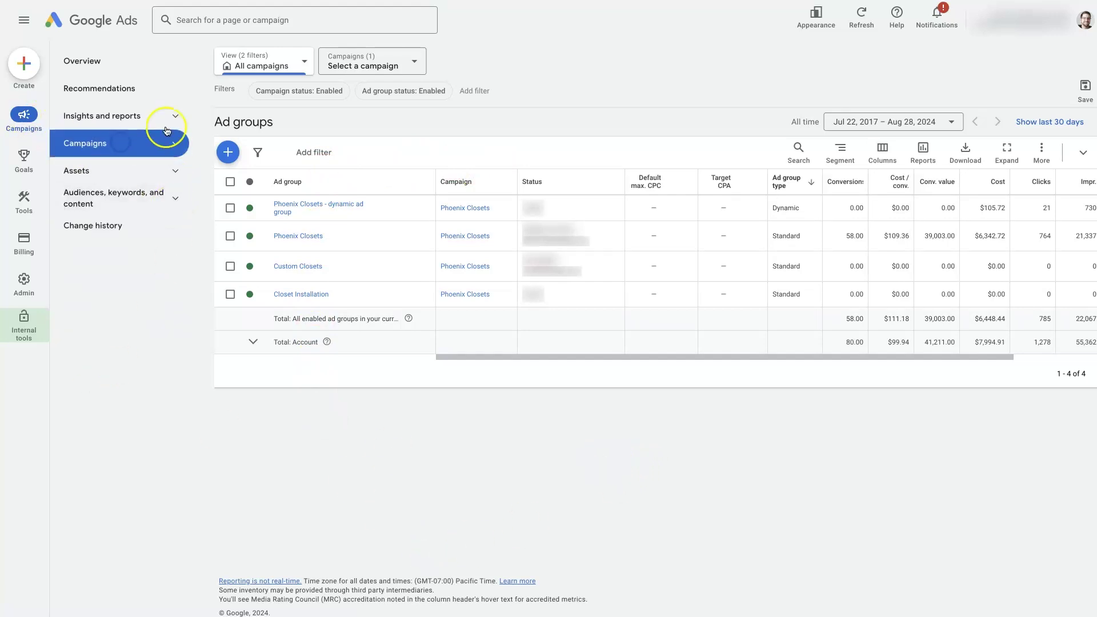
{"action": "left_click", "coordinate": [92, 200]}
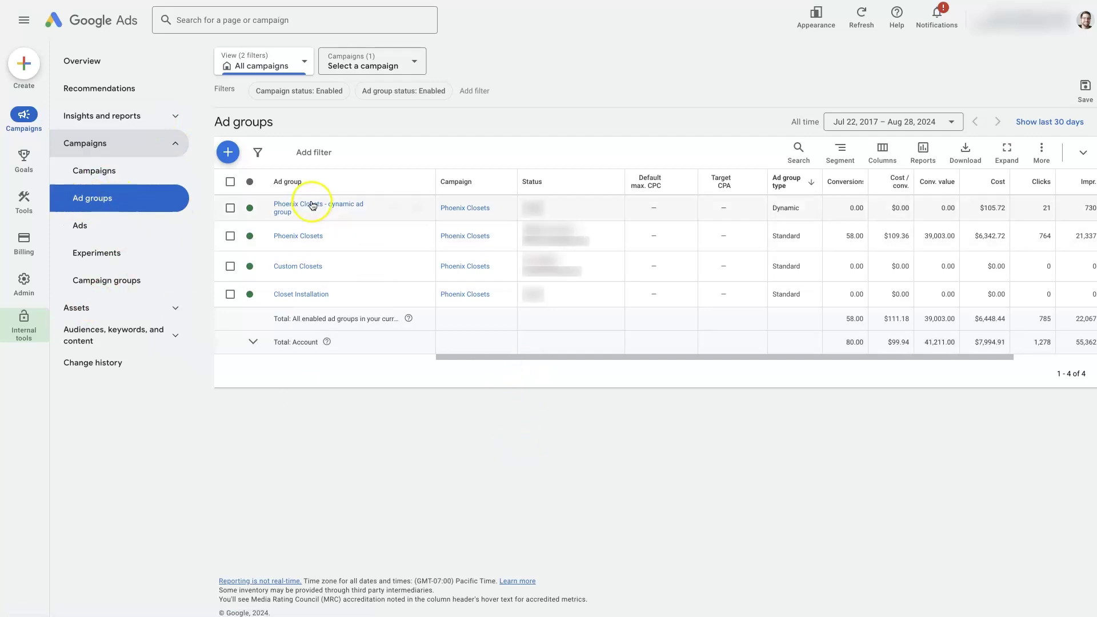
{"action": "left_click_drag", "start_coordinate": [578, 357], "coordinate": [801, 372]}
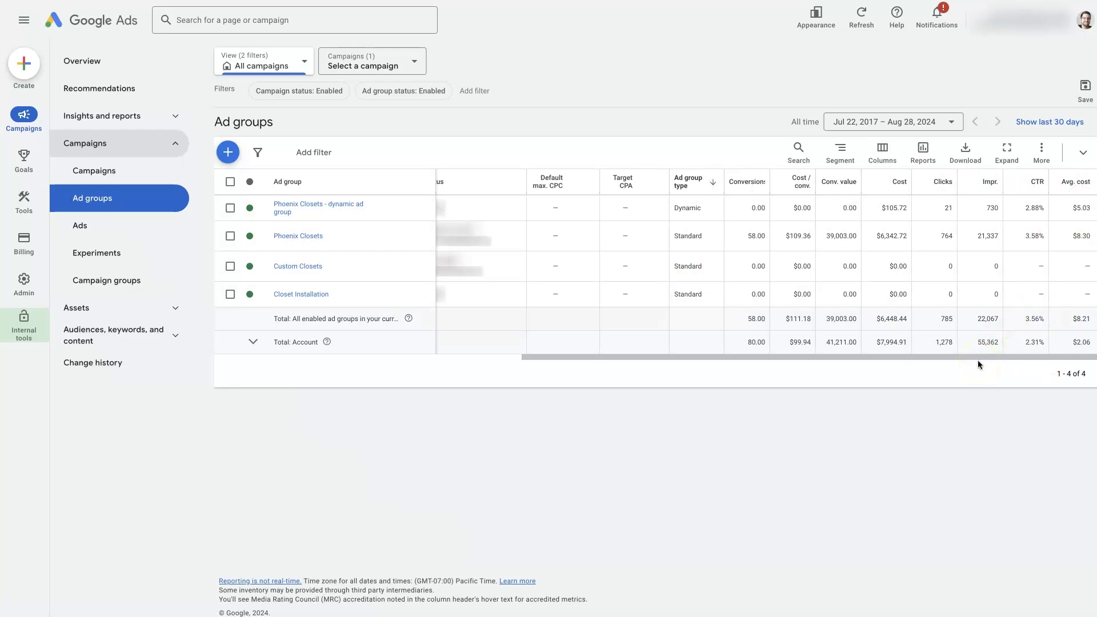
- Find 'ID' in the column editor, check Ad group ID, and apply
{"action": "left_click", "coordinate": [885, 155]}
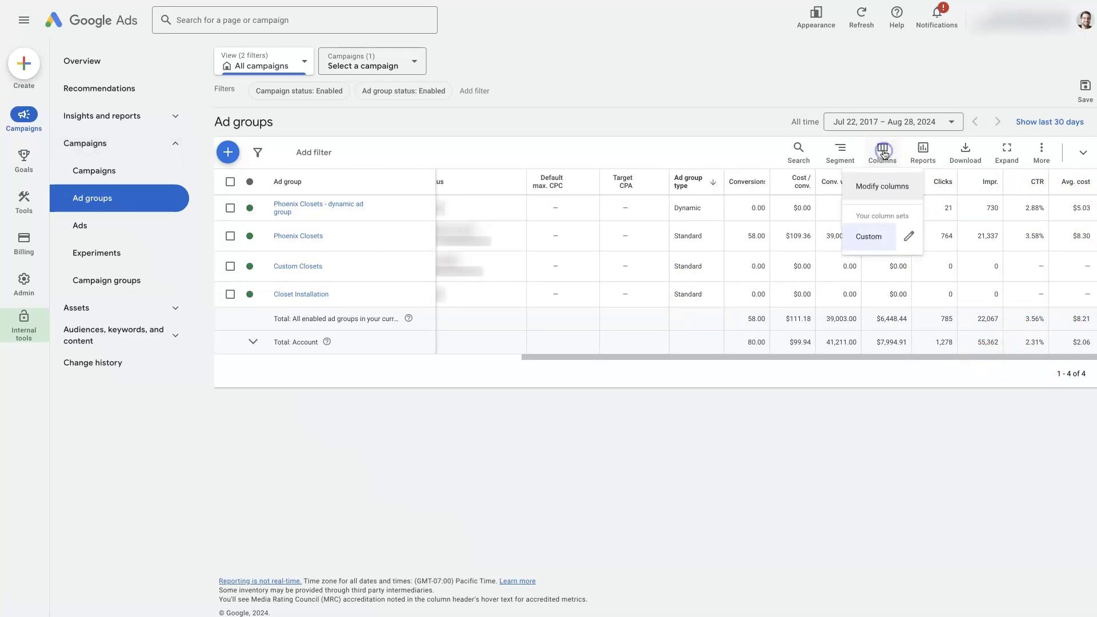
{"action": "left_click", "coordinate": [879, 192]}
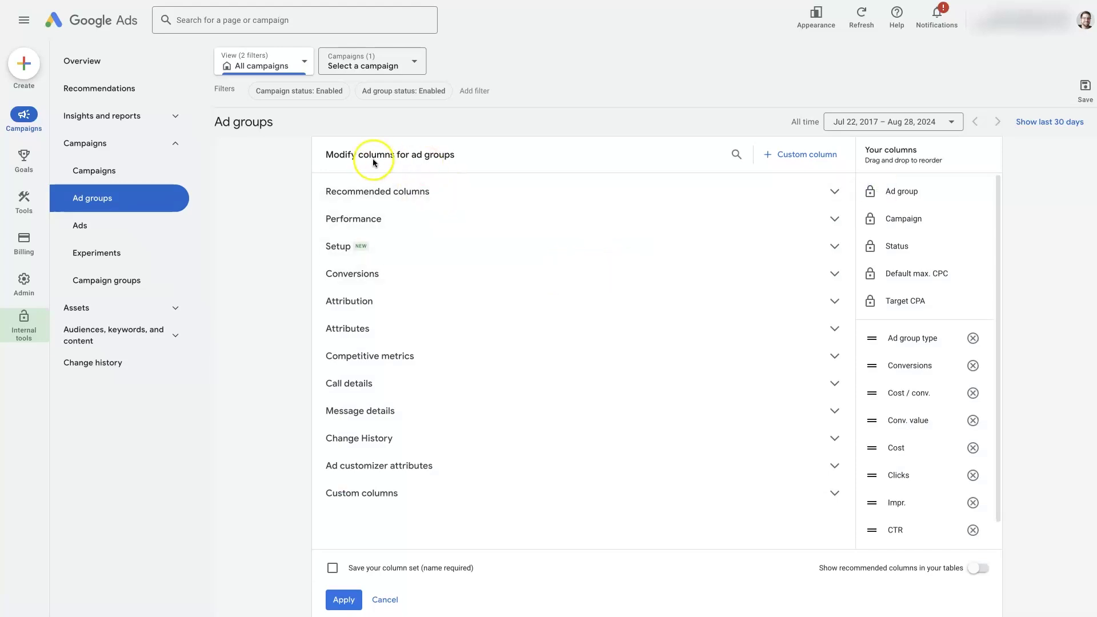
{"action": "left_click", "coordinate": [737, 154]}
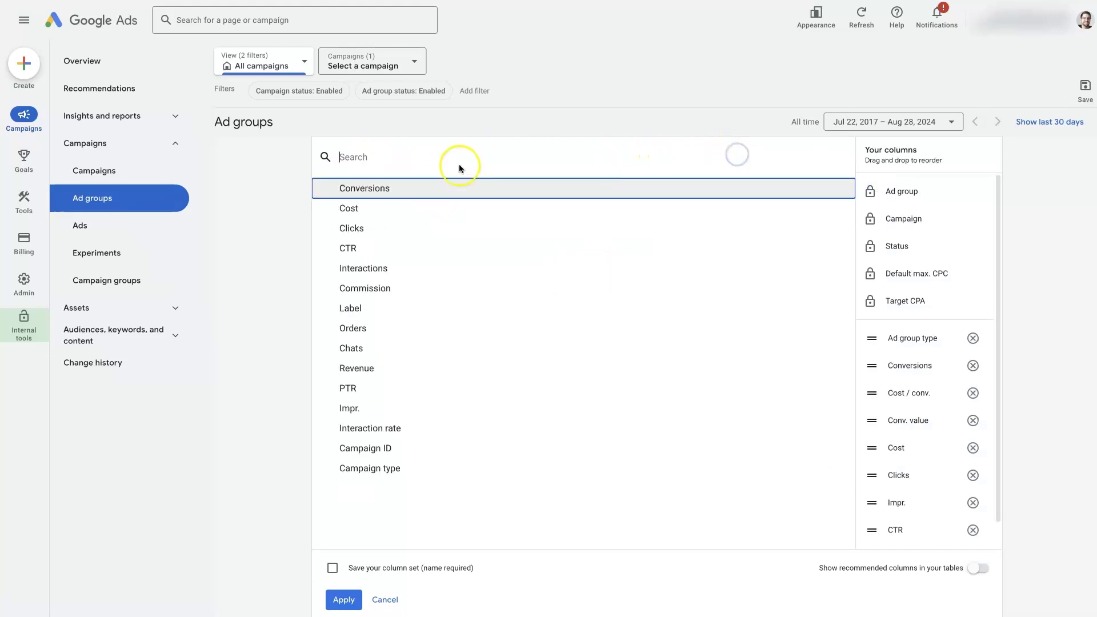
{"action": "type", "text": "ID"}
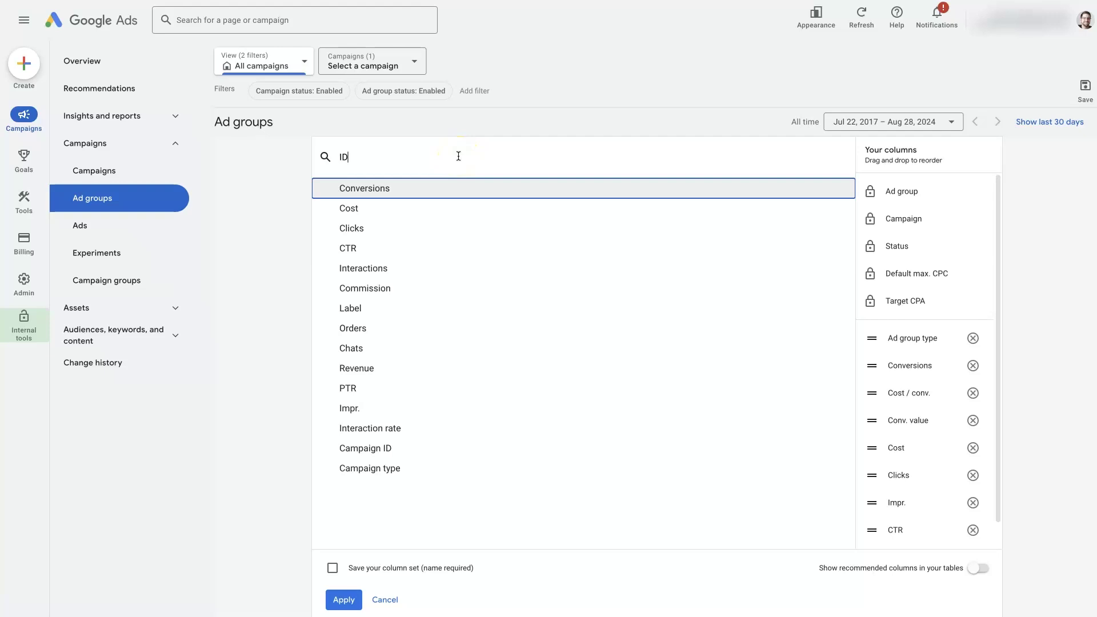
{"action": "left_click", "coordinate": [458, 156]}
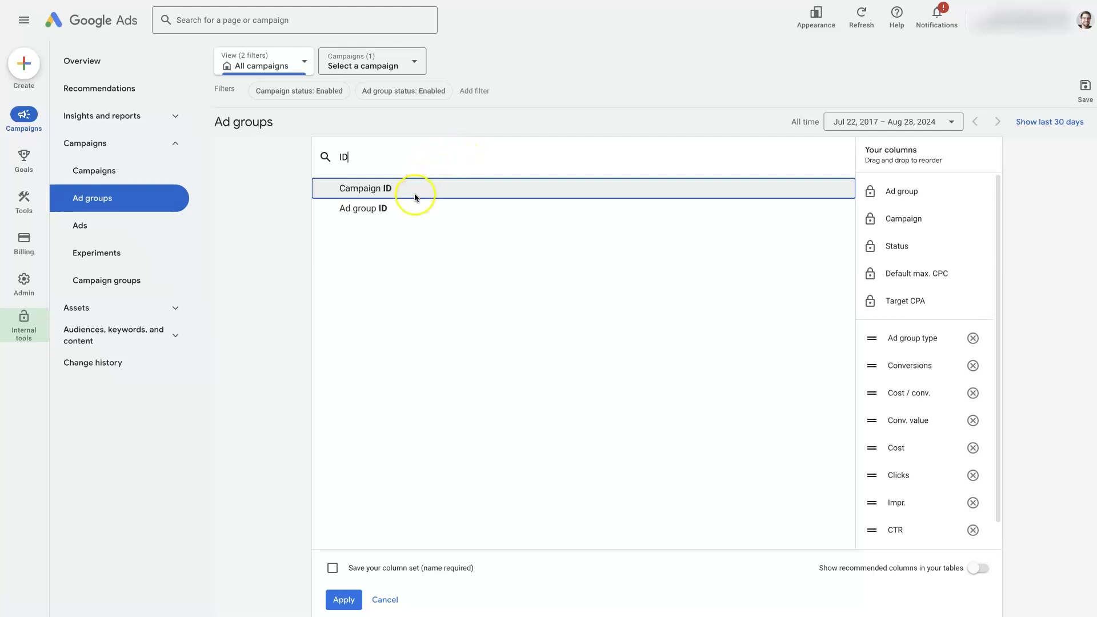
{"action": "left_click", "coordinate": [361, 190]}
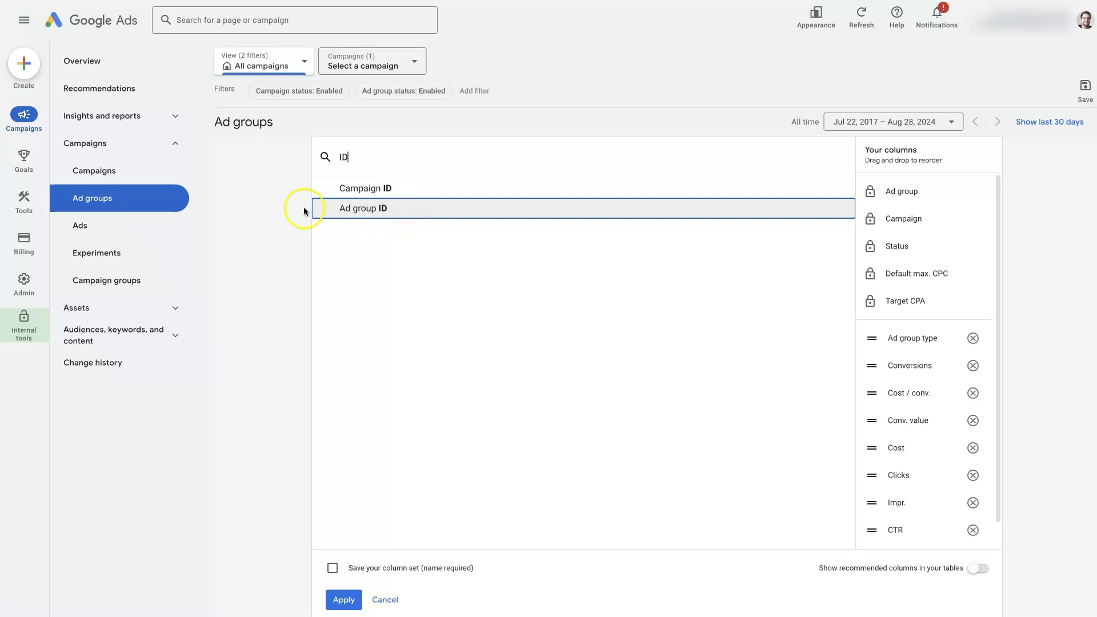
{"action": "left_click", "coordinate": [438, 208]}
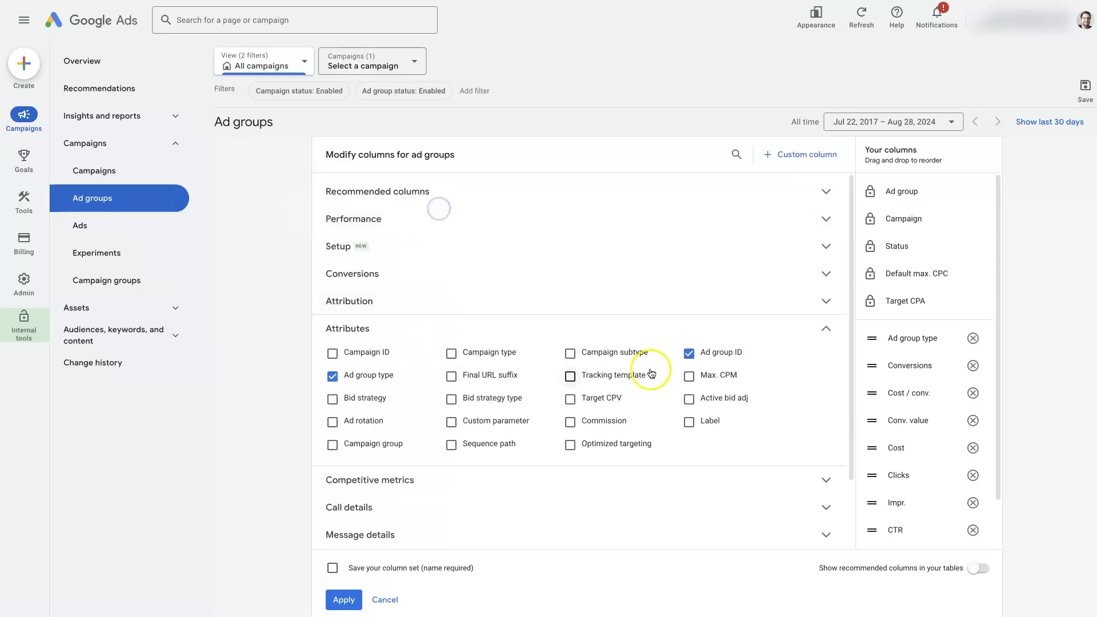
{"action": "scroll", "coordinate": [928, 437], "scroll_direction": "down", "scroll_amount": 2}
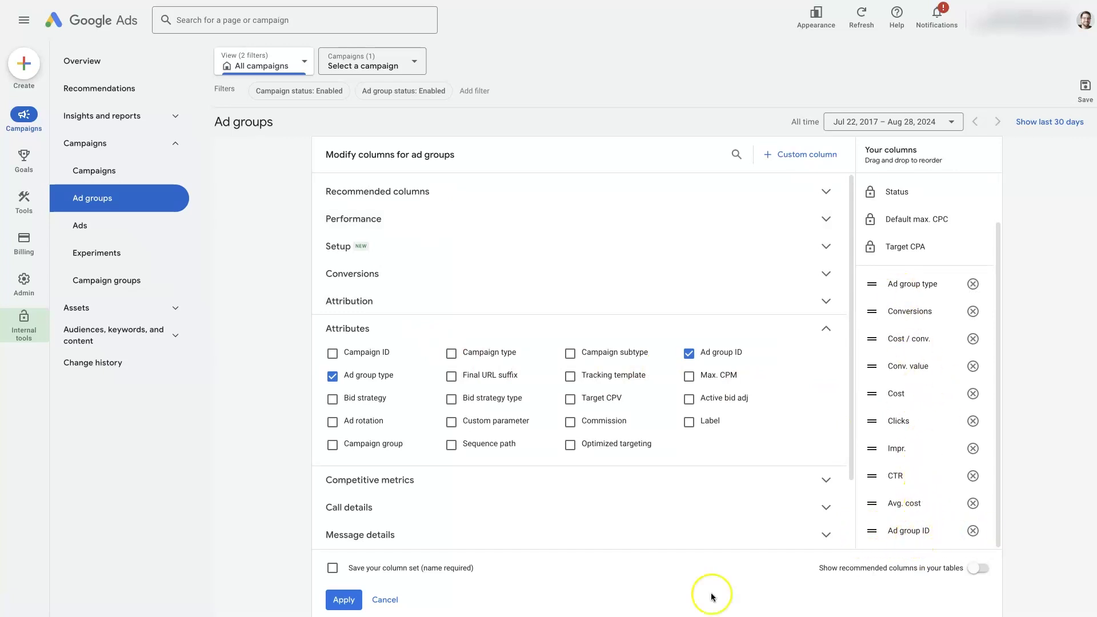
{"action": "left_click", "coordinate": [344, 600]}
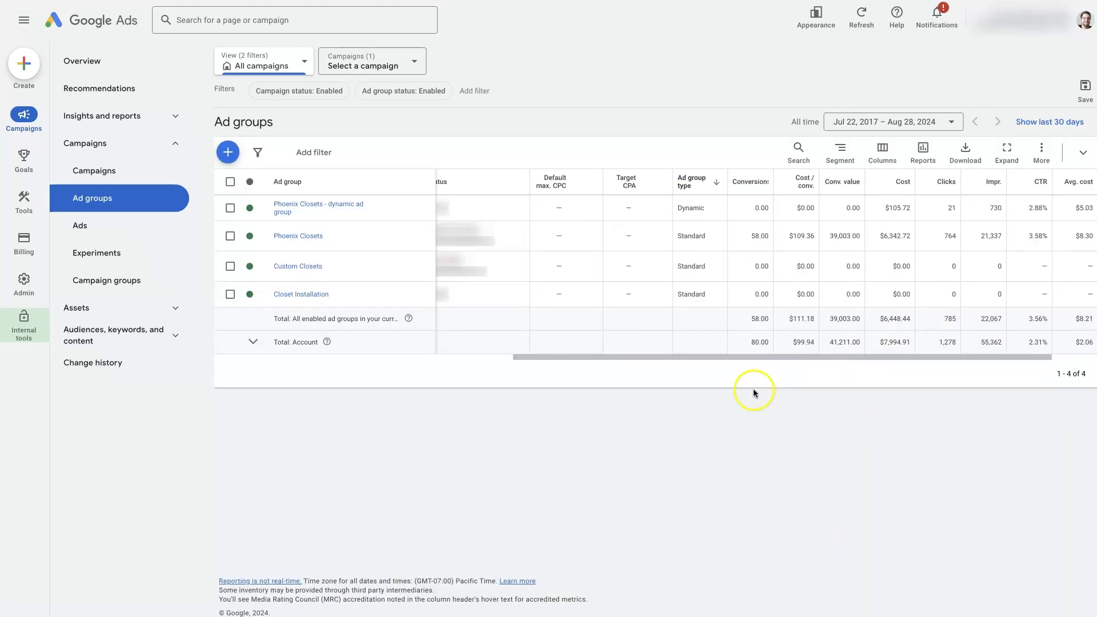
- Scroll the table right to the Ad group ID column and select the Phoenix Closets ID
{"action": "left_click_drag", "start_coordinate": [734, 361], "coordinate": [807, 364]}
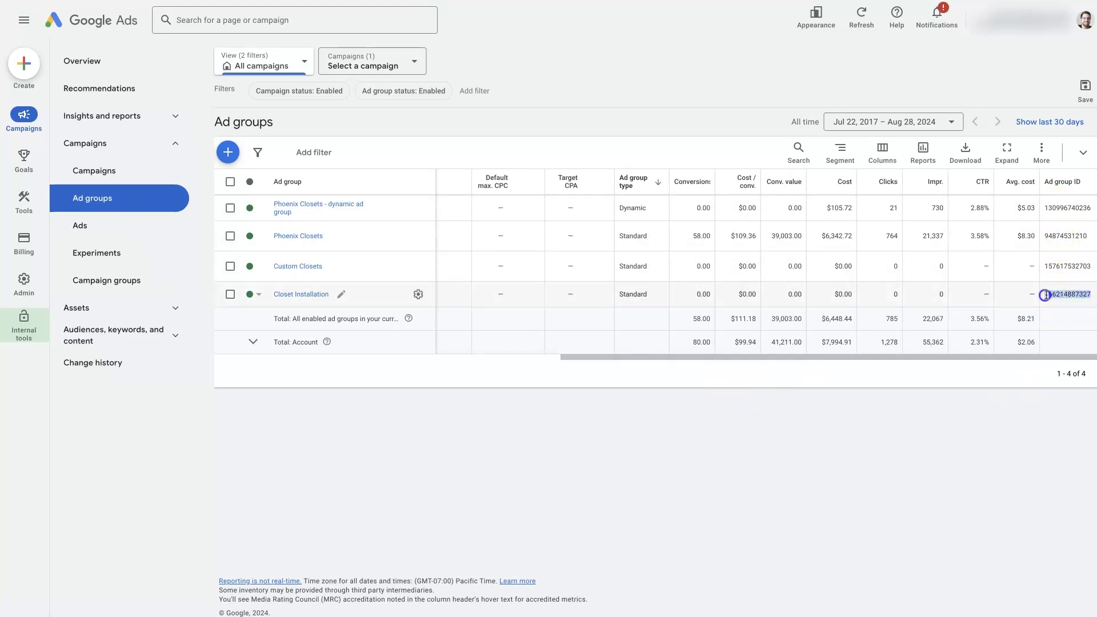
{"action": "double_click", "coordinate": [1066, 235]}
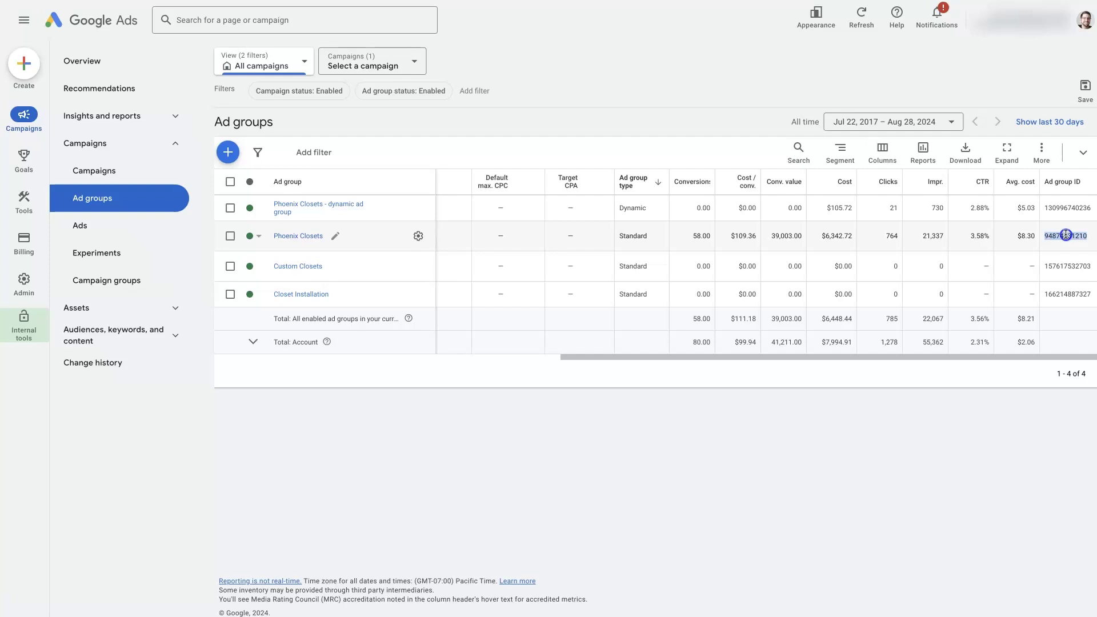
{"action": "left_click", "coordinate": [1067, 210]}
- Select the Phoenix Closets, Custom Closets and Closet Installation ad group IDs in turn
{"action": "left_click", "coordinate": [1046, 236]}
{"action": "left_click_drag", "start_coordinate": [1045, 236], "coordinate": [1086, 236]}
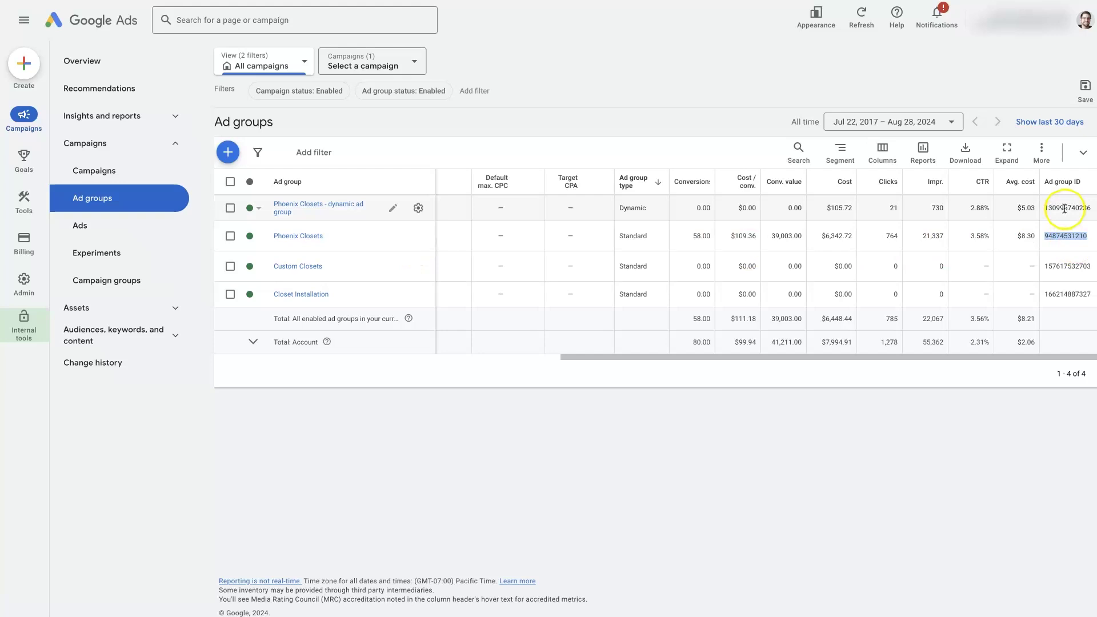
{"action": "double_click", "coordinate": [1063, 265]}
{"action": "double_click", "coordinate": [1066, 293]}
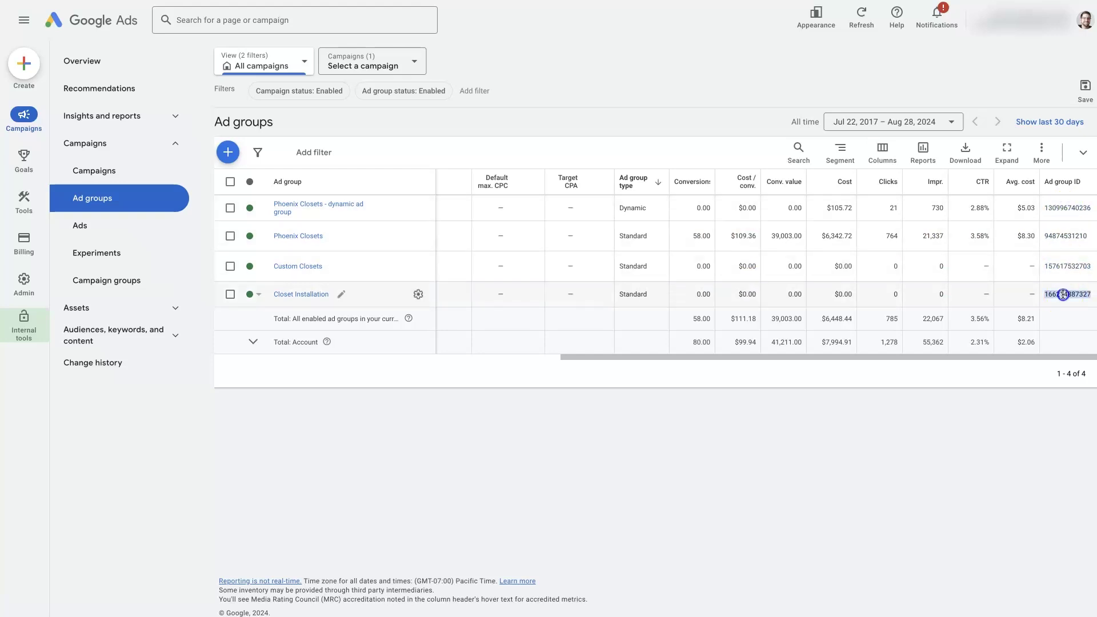
{"action": "double_click", "coordinate": [1062, 236]}
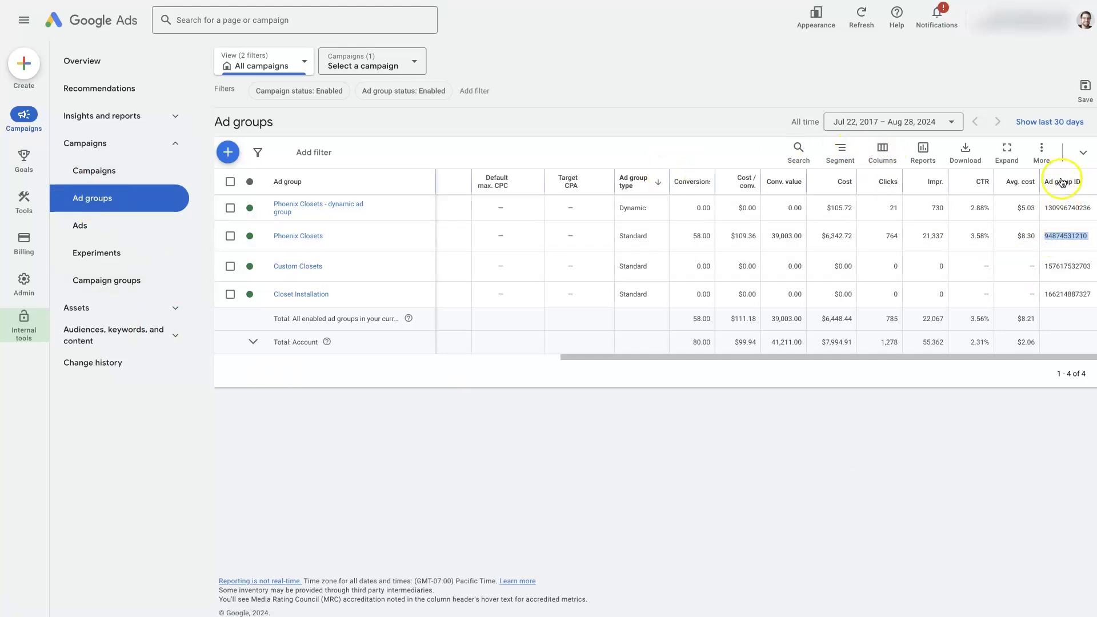
{"action": "left_click", "coordinate": [1062, 265]}
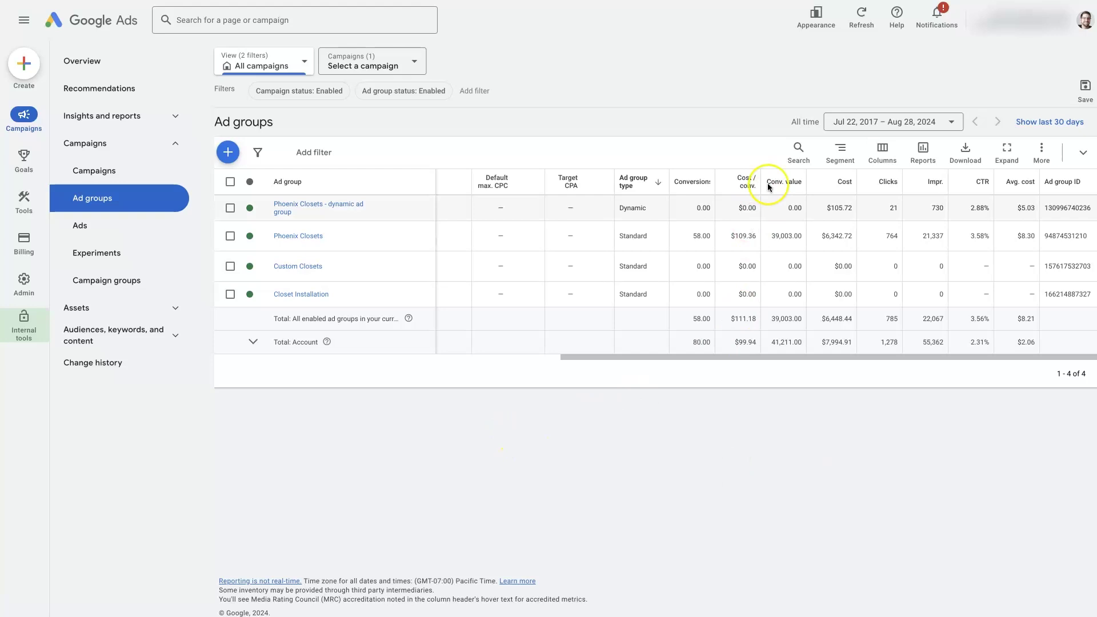
- Find 'ID' in the column editor, check Campaign ID, apply, and scroll the table right
{"action": "left_click", "coordinate": [884, 150]}
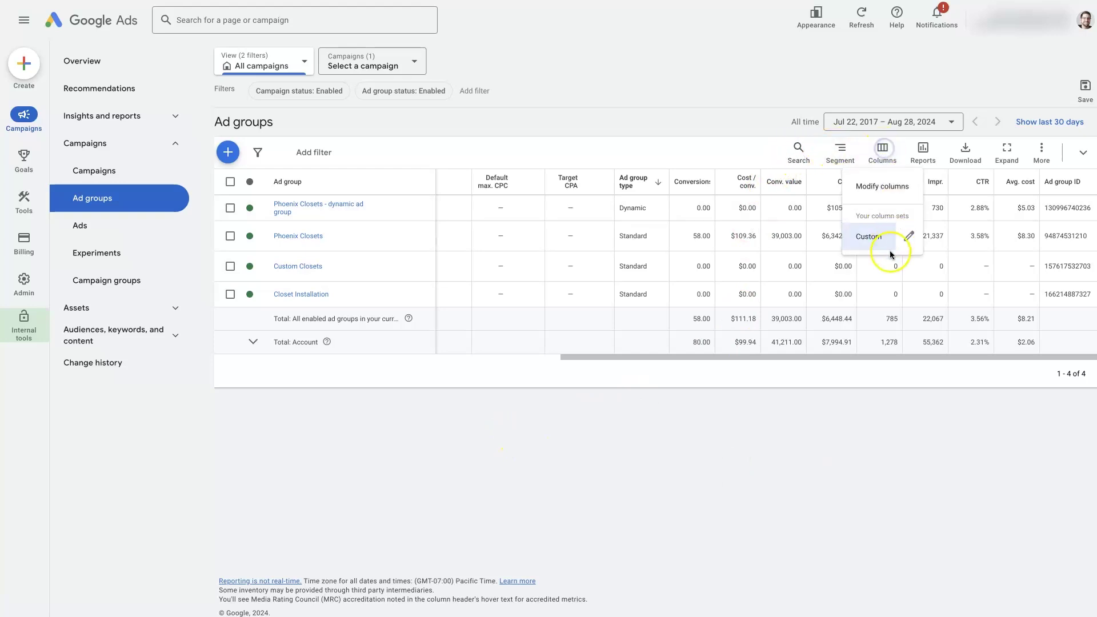
{"action": "left_click", "coordinate": [882, 183]}
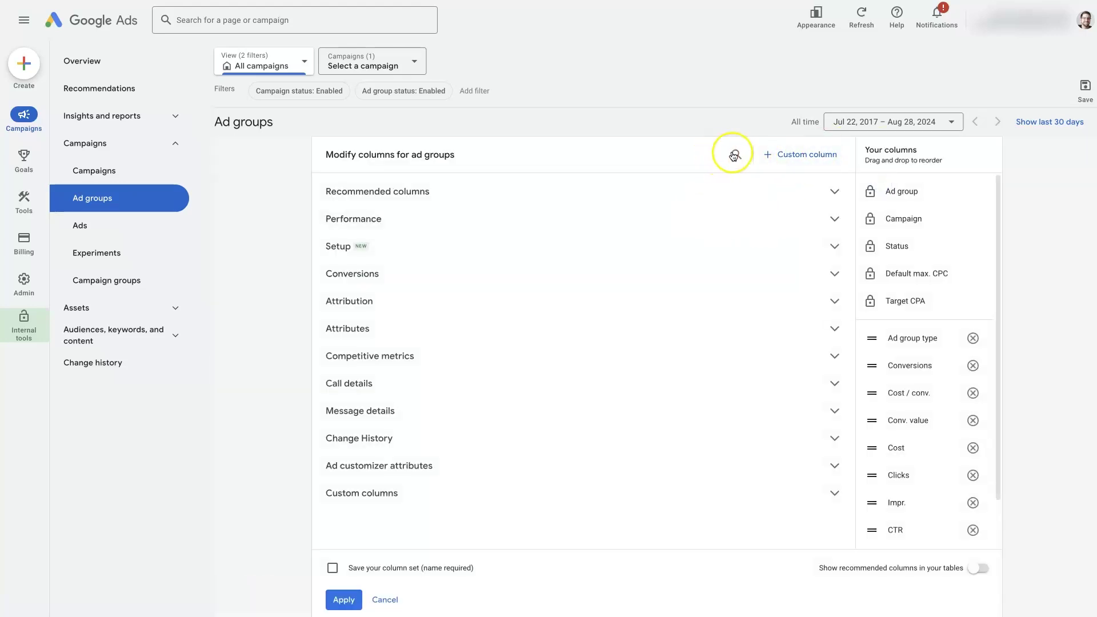
{"action": "left_click", "coordinate": [737, 155]}
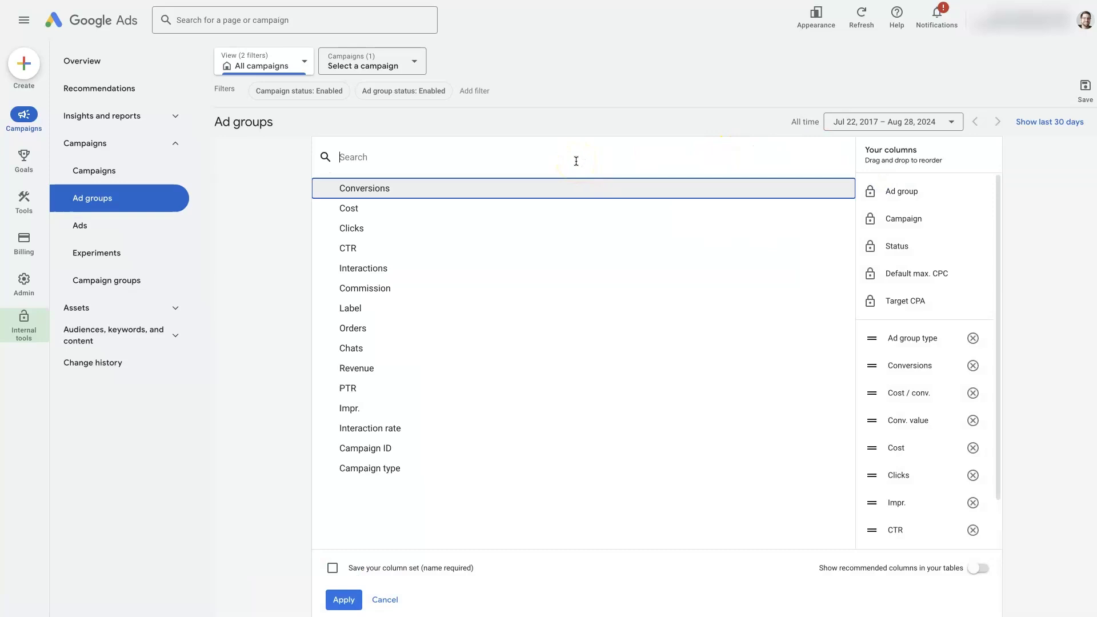
{"action": "type", "text": "ID"}
{"action": "left_click", "coordinate": [437, 186]}
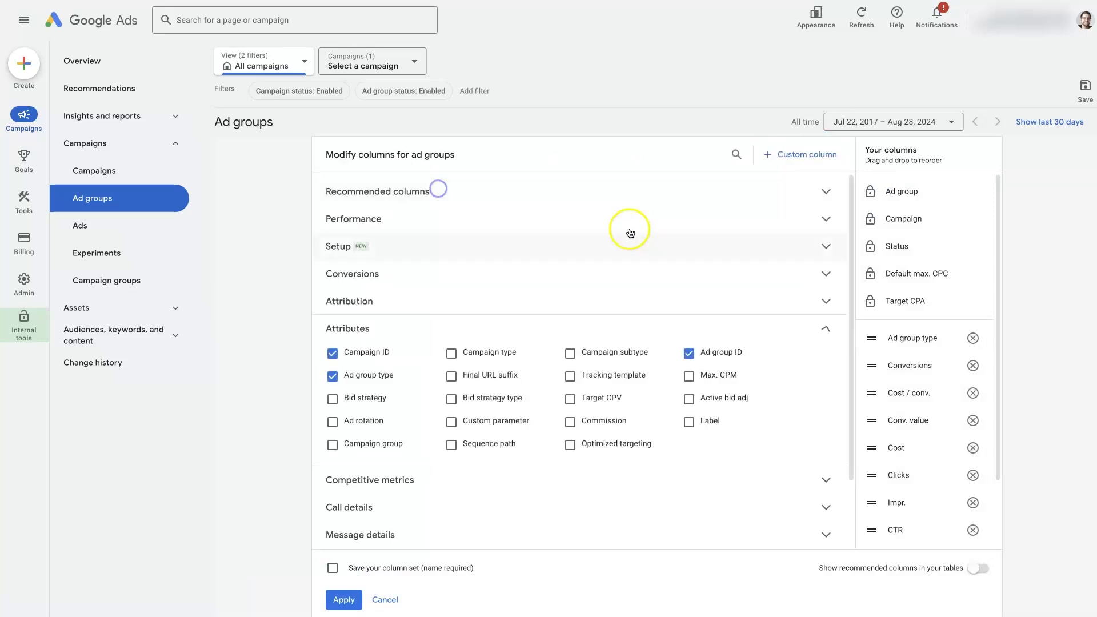
{"action": "left_click", "coordinate": [343, 599]}
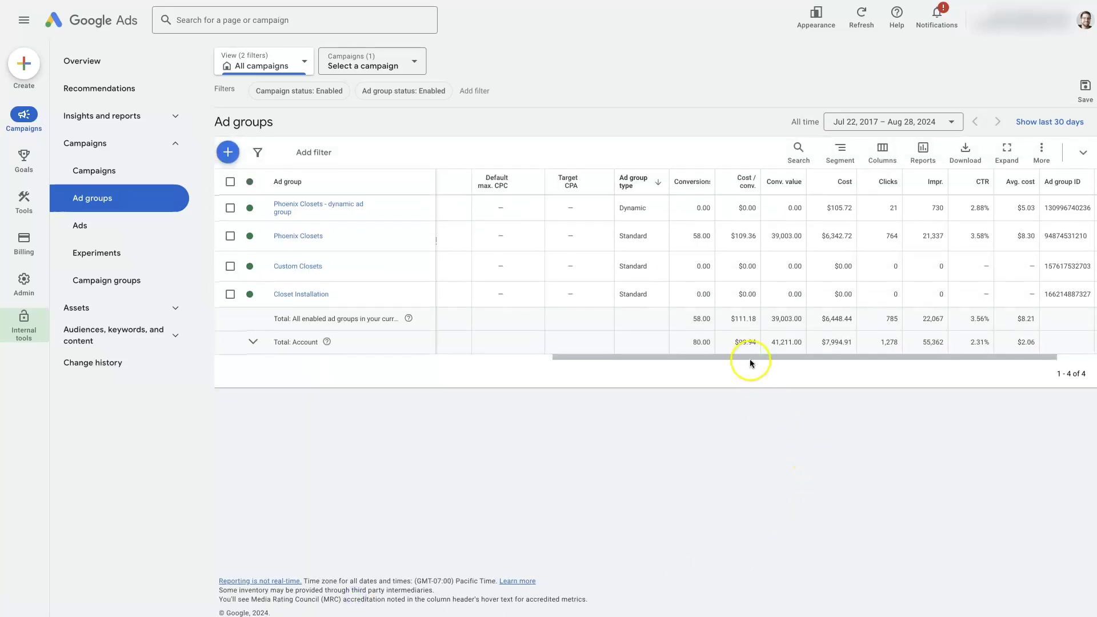
{"action": "left_click_drag", "start_coordinate": [750, 359], "coordinate": [917, 361]}
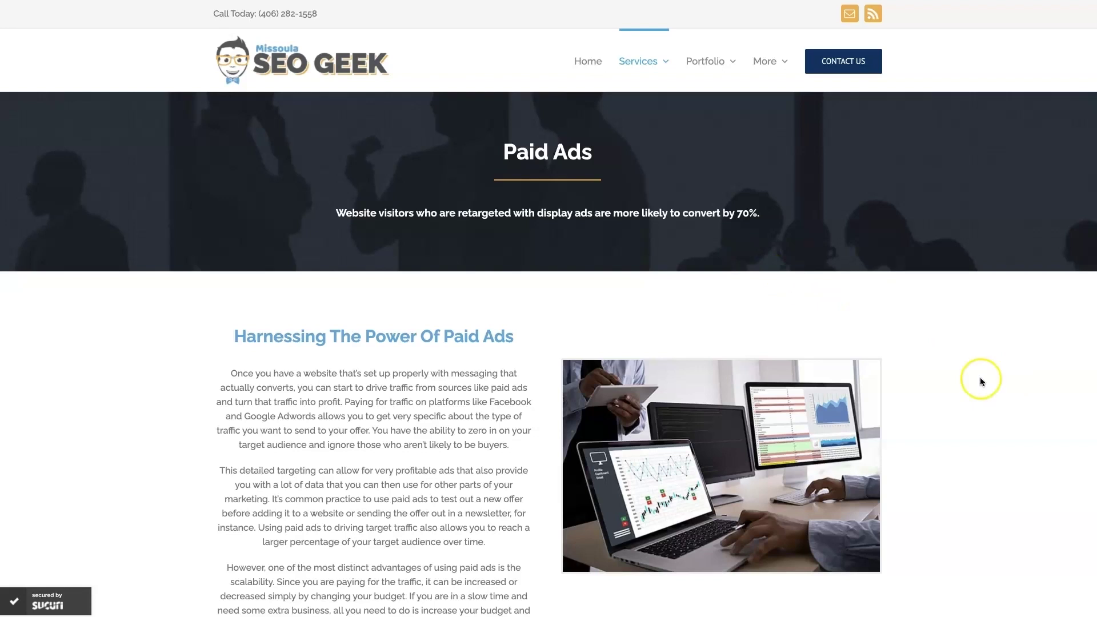
{"action": "scroll", "coordinate": [980, 380], "scroll_direction": "down", "scroll_amount": 20}
{"action": "scroll", "coordinate": [974, 427], "scroll_direction": "down", "scroll_amount": 3}
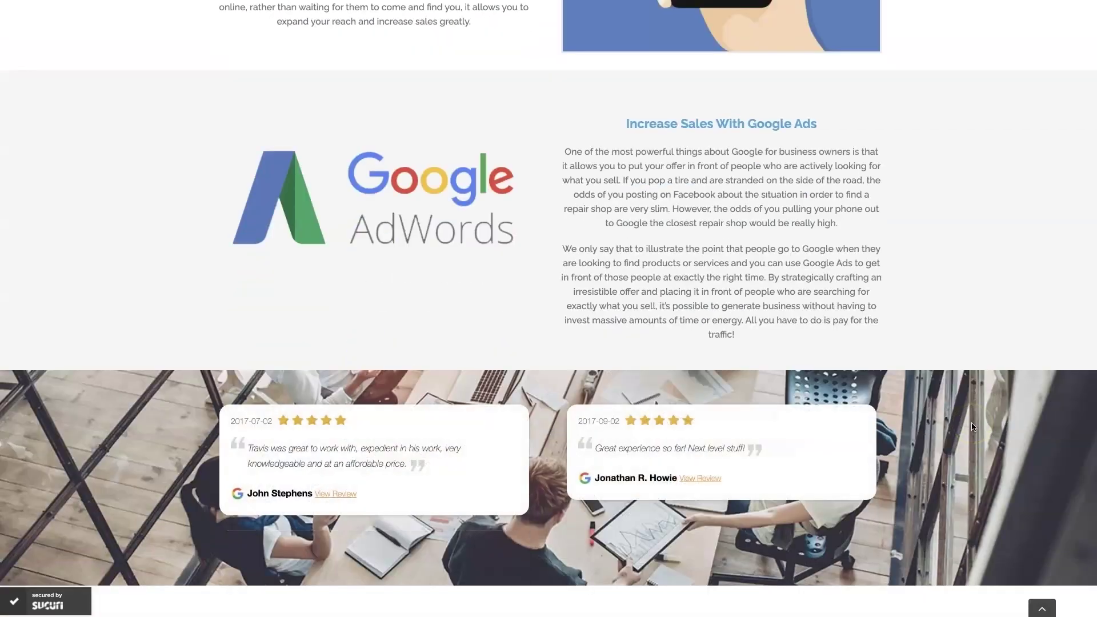
{"action": "scroll", "coordinate": [973, 427], "scroll_direction": "up", "scroll_amount": 1}
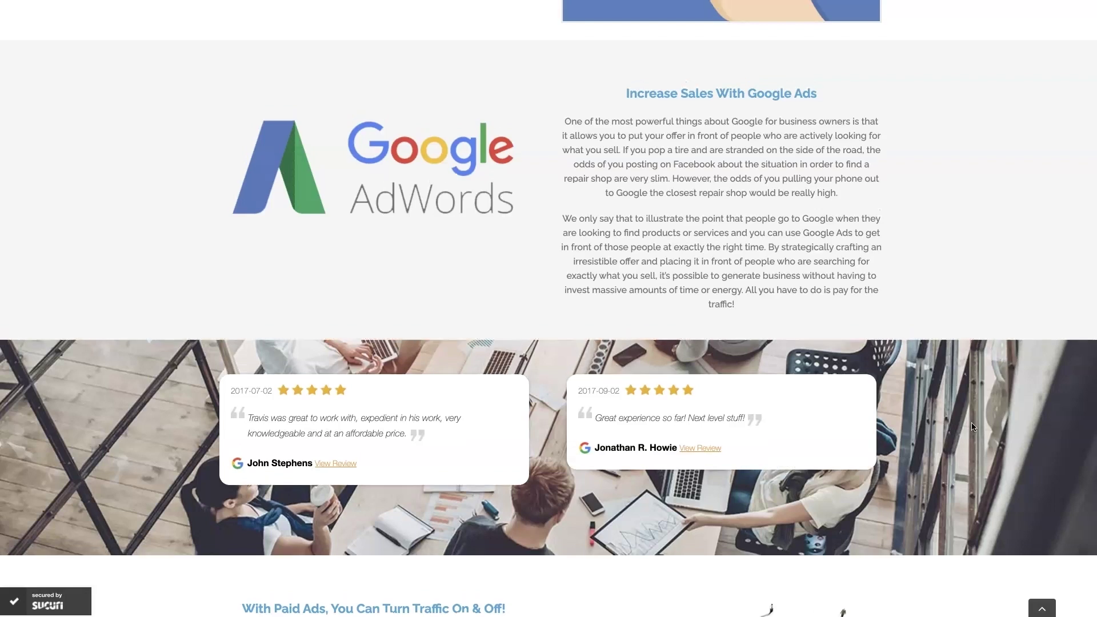